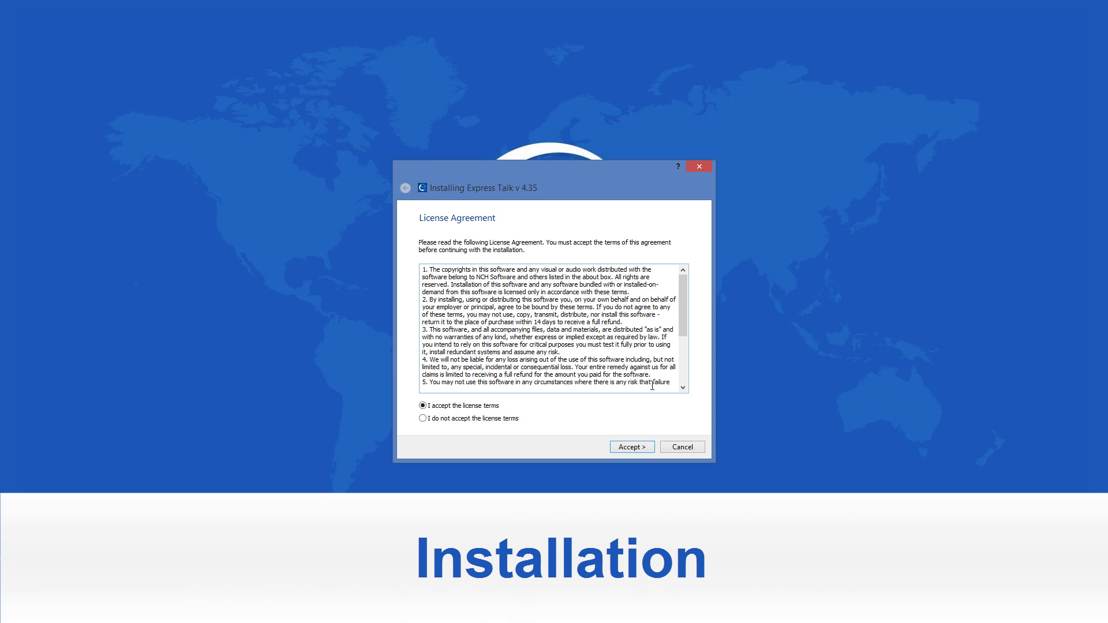
- Accept the Express Talk license terms and opt out of installing the Google Toolbar for Internet Explorer
click(629, 447)
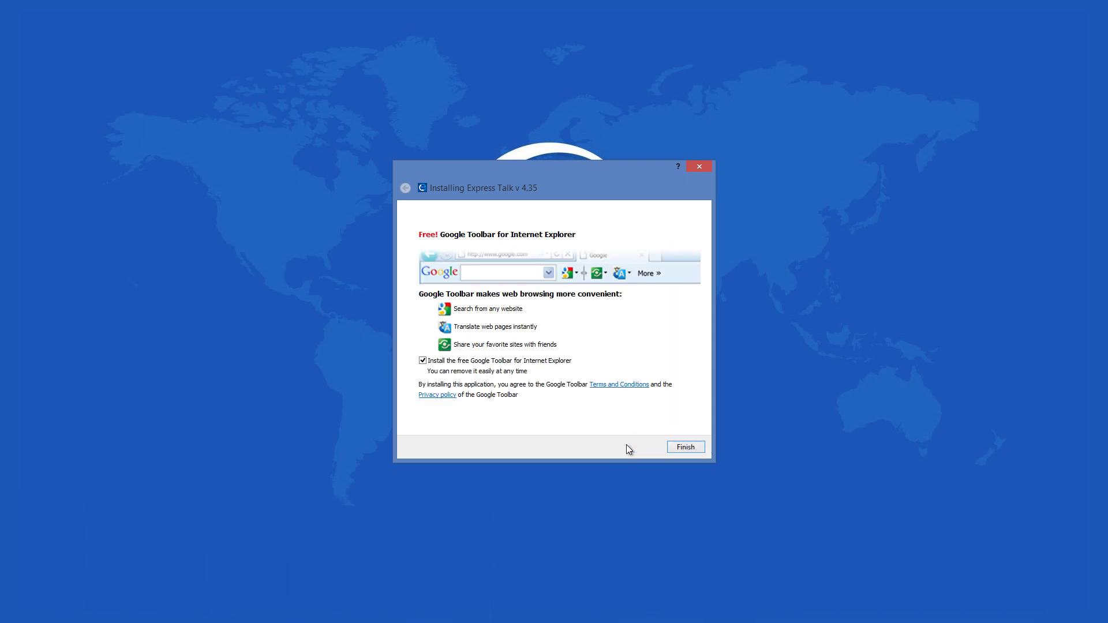
click(423, 361)
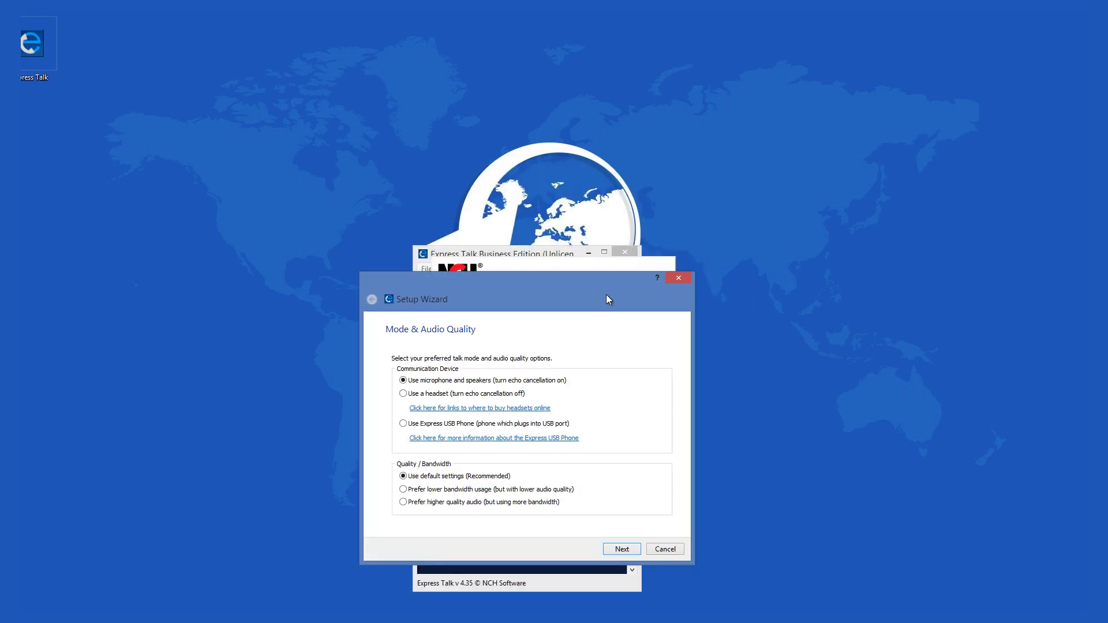
- Keep the microphone-and-speakers mode and default audio quality, leave the video phone option off, and exit the setup wizard
click(622, 549)
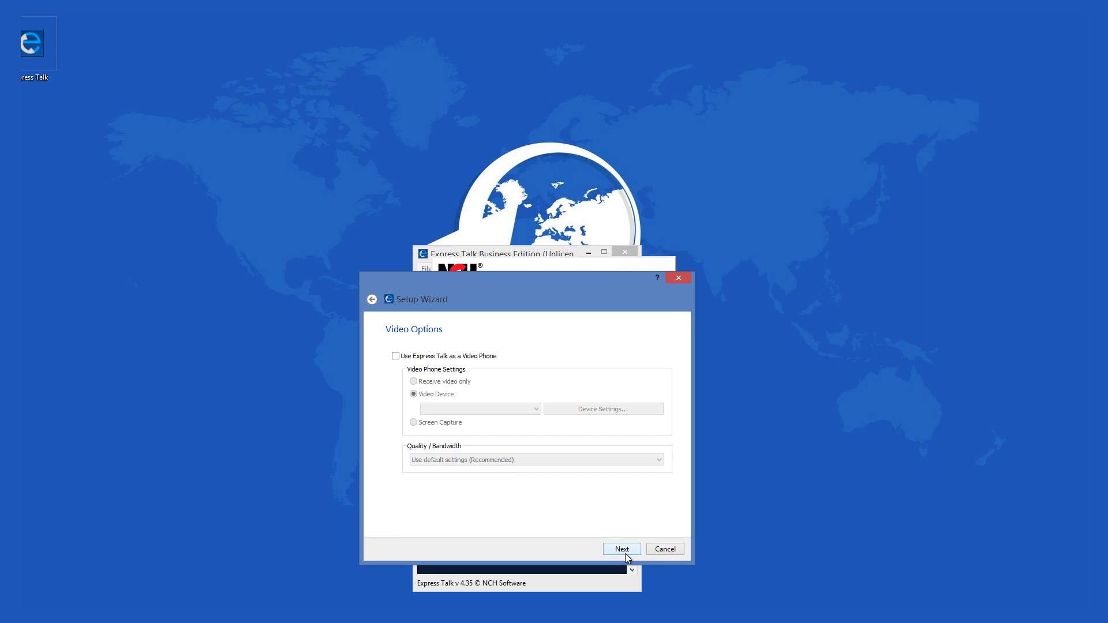
click(626, 553)
click(623, 618)
click(663, 549)
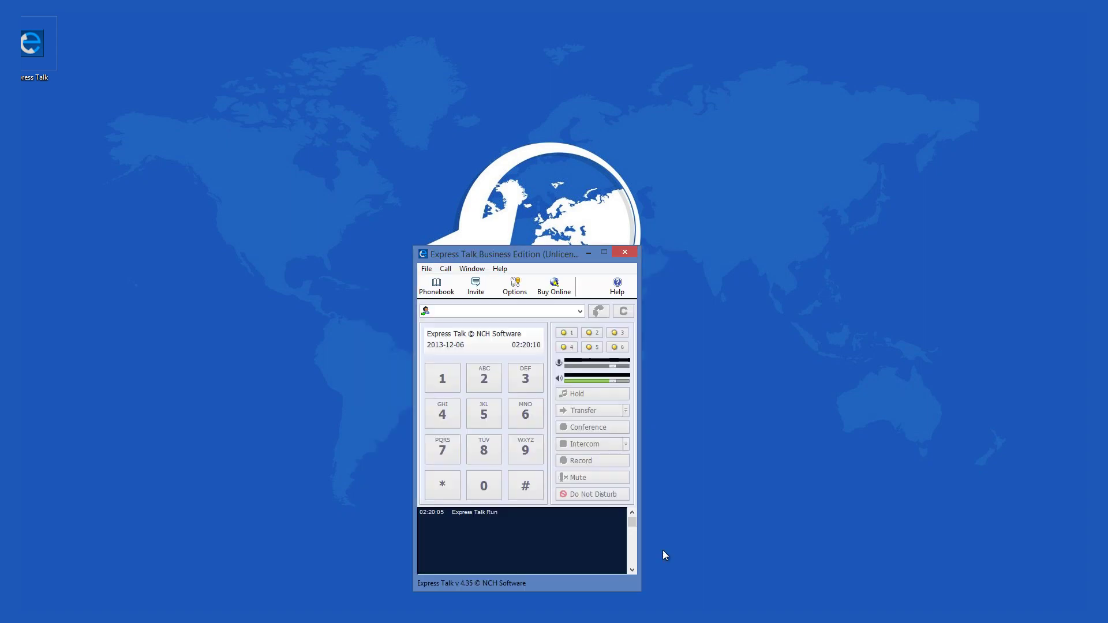
click(645, 358)
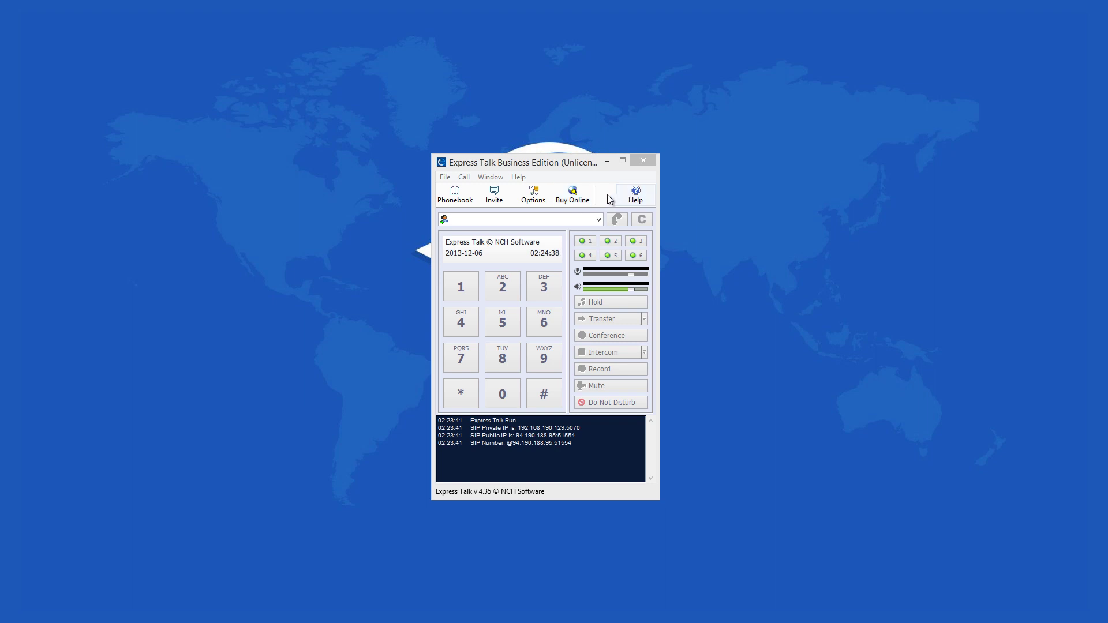
- Review the program's version information and license terms in the About dialog, then close it
click(518, 177)
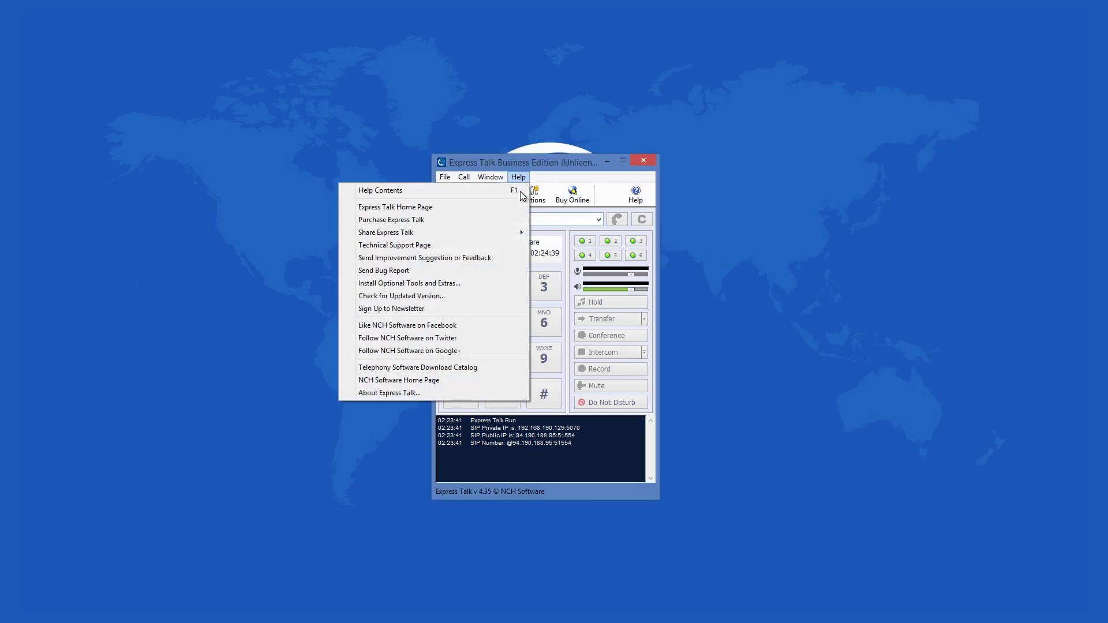
click(437, 392)
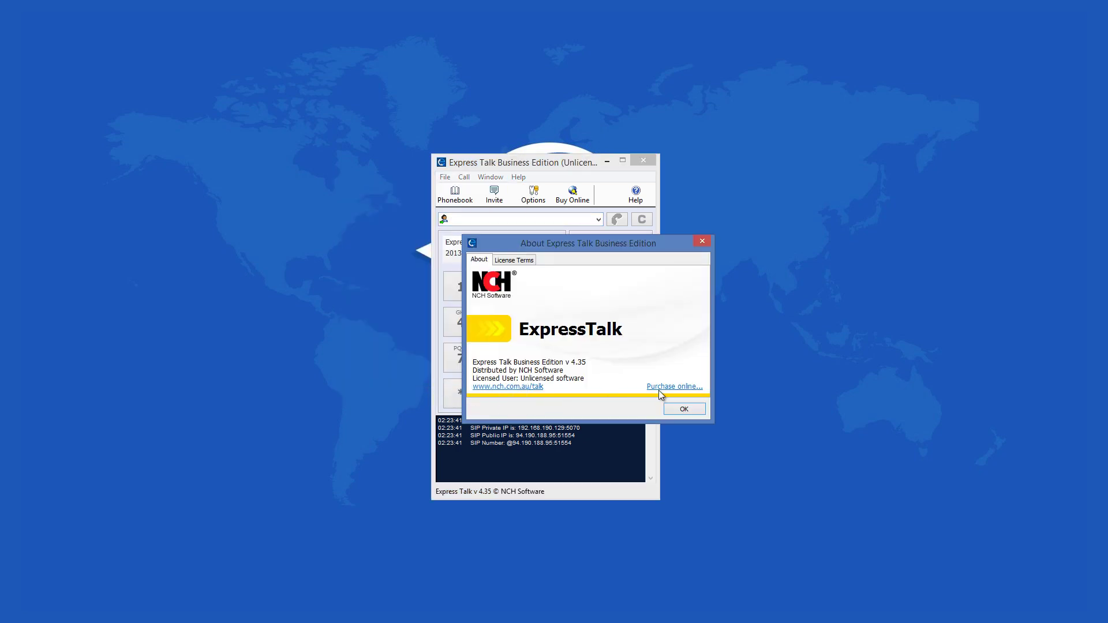
click(526, 261)
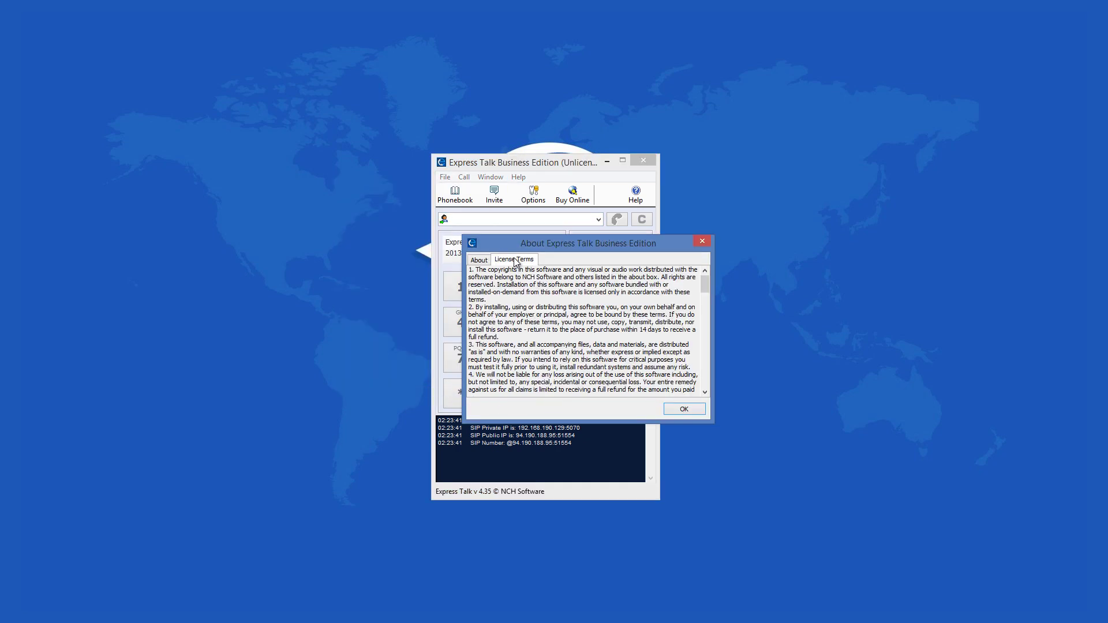
click(701, 241)
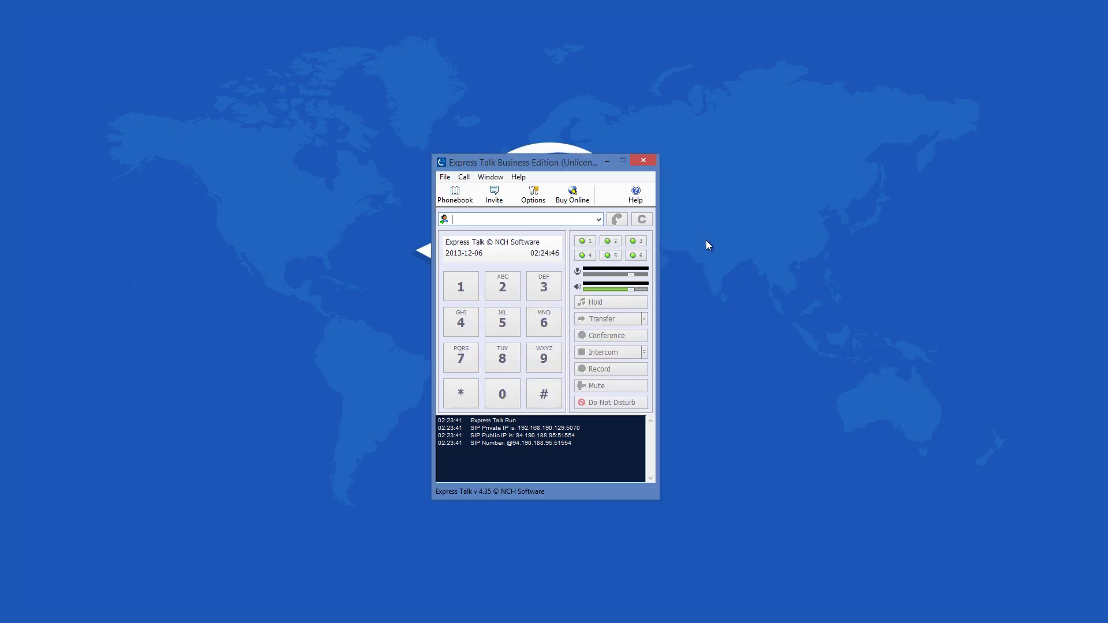
- Place the Options dialog beside the phone window, examine its Audio, Devices and Video settings, and close it
click(529, 200)
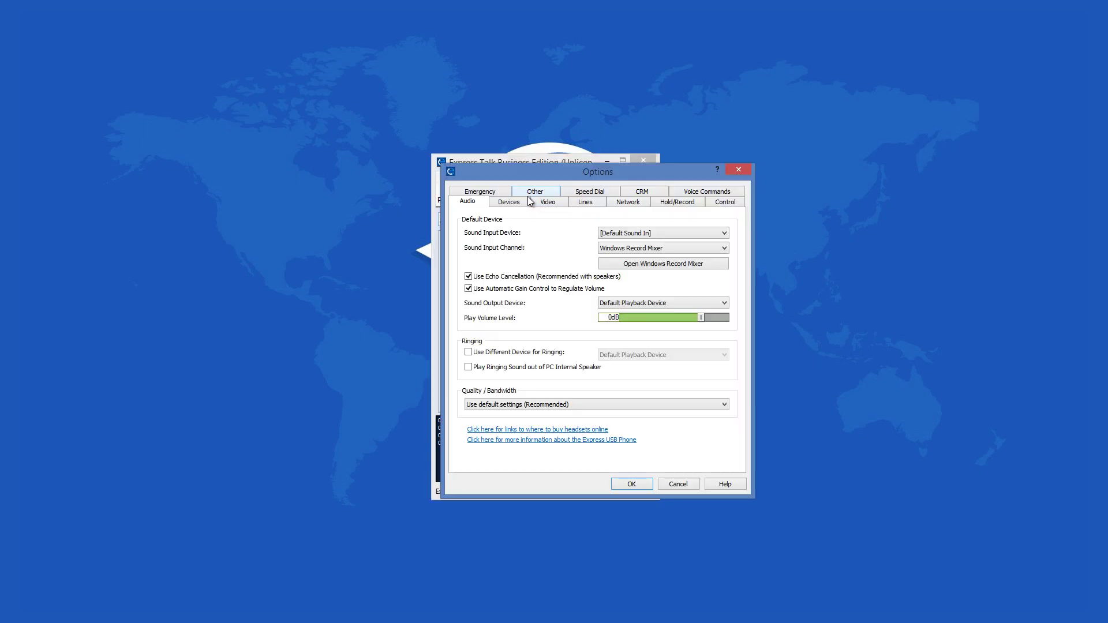
drag(547, 177, 746, 165)
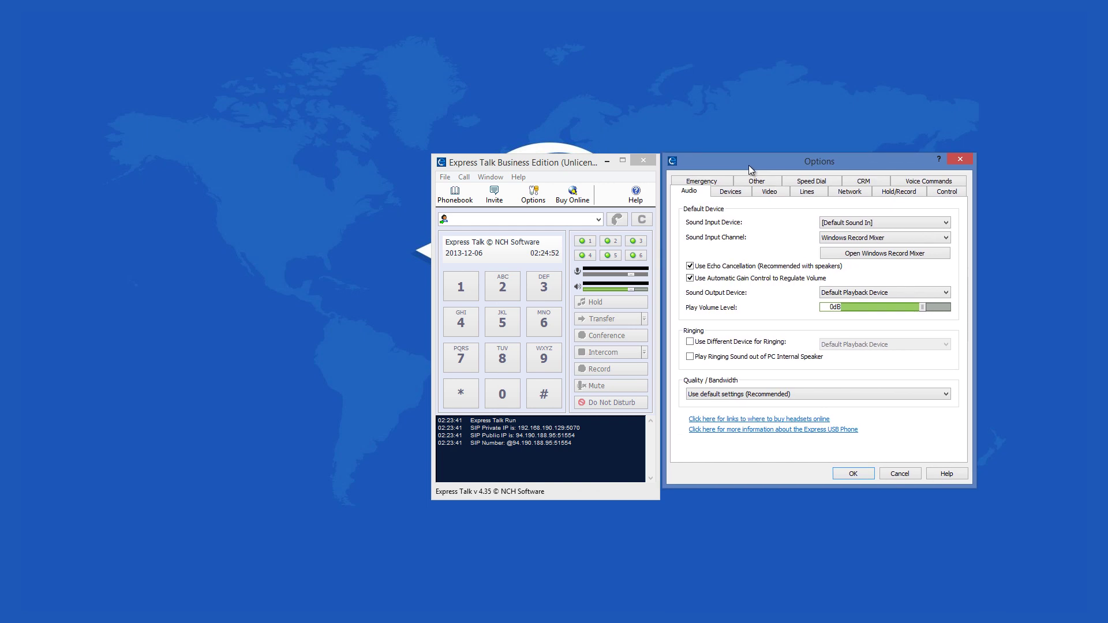
click(743, 193)
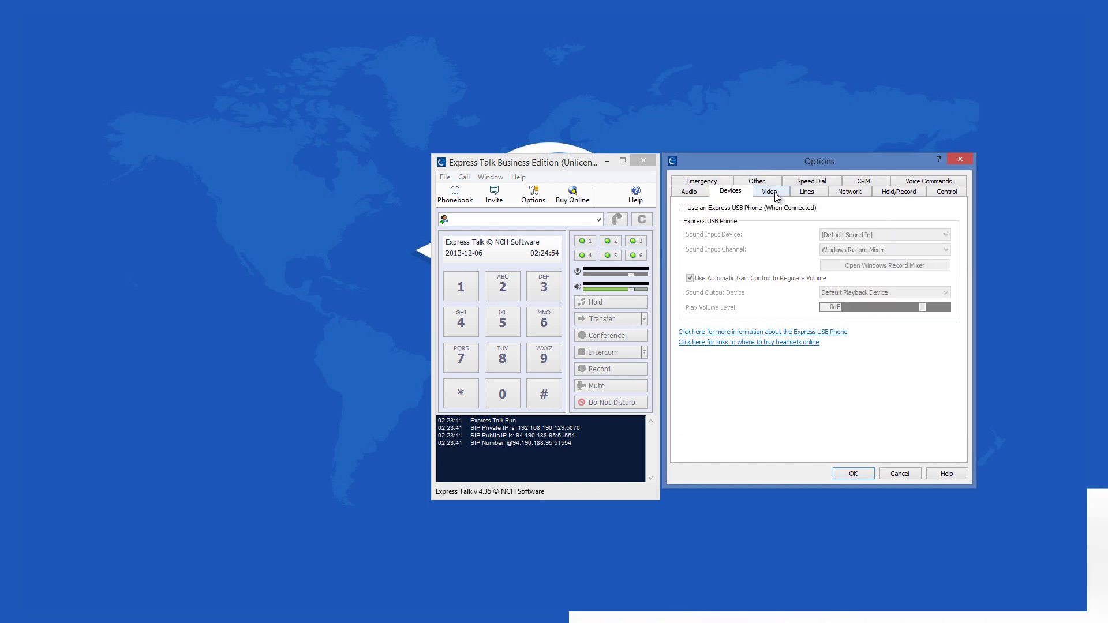
click(775, 195)
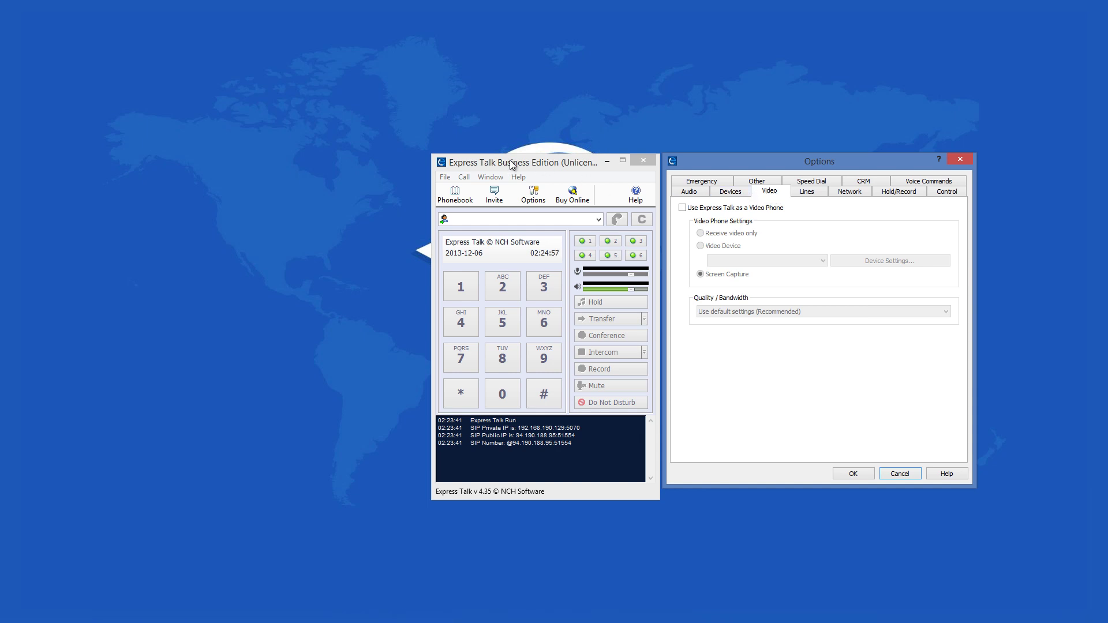
click(957, 160)
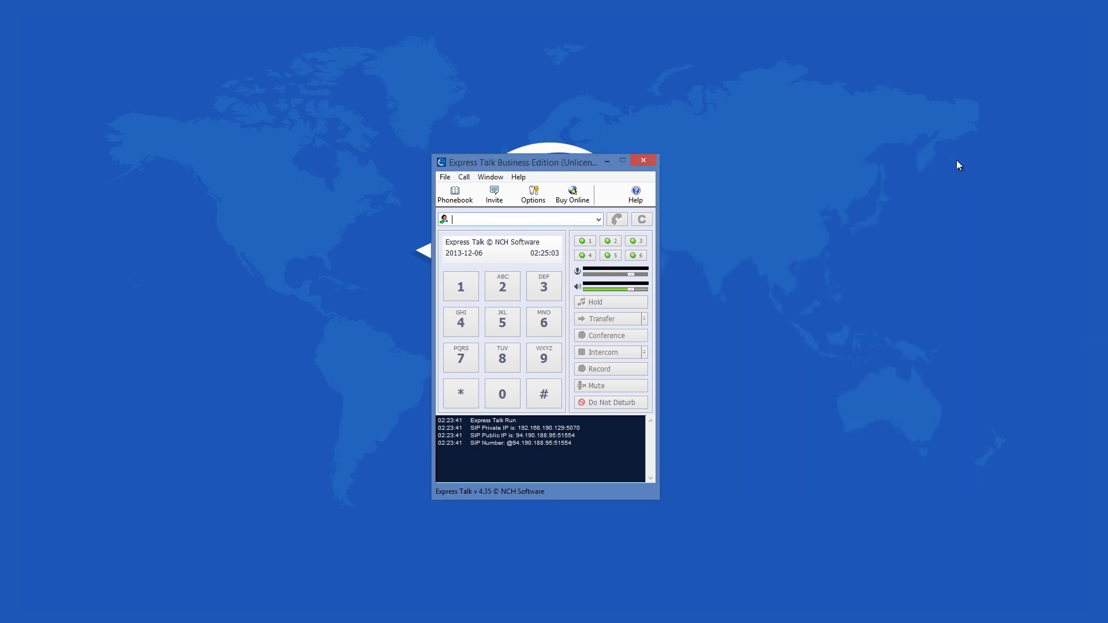
- Activate the Voice Commands feature
click(489, 177)
mouse_move(447, 179)
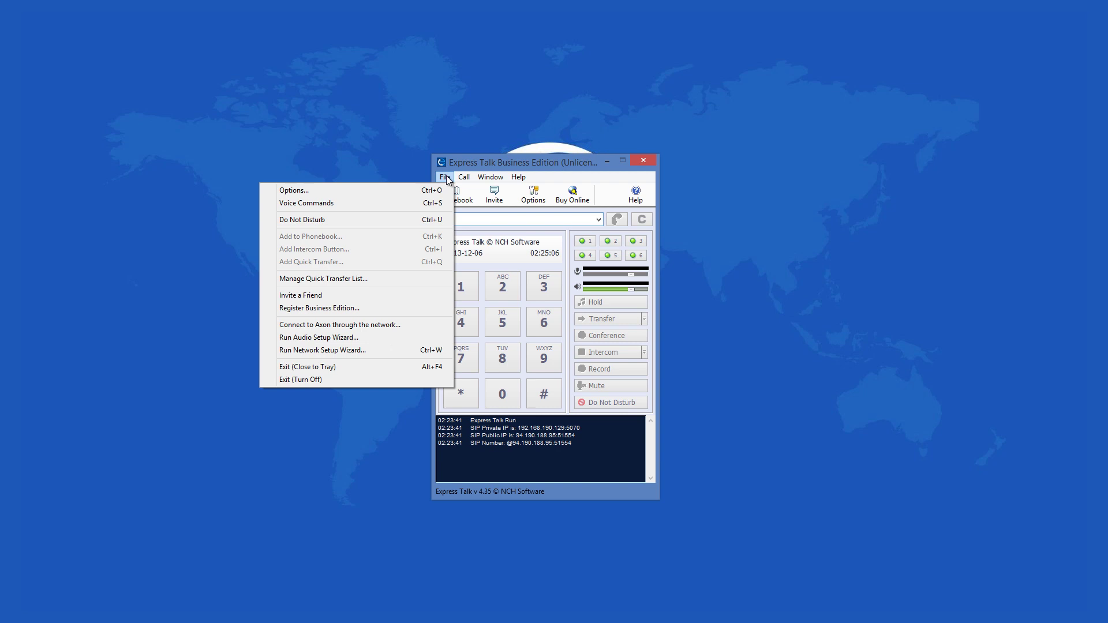
click(397, 202)
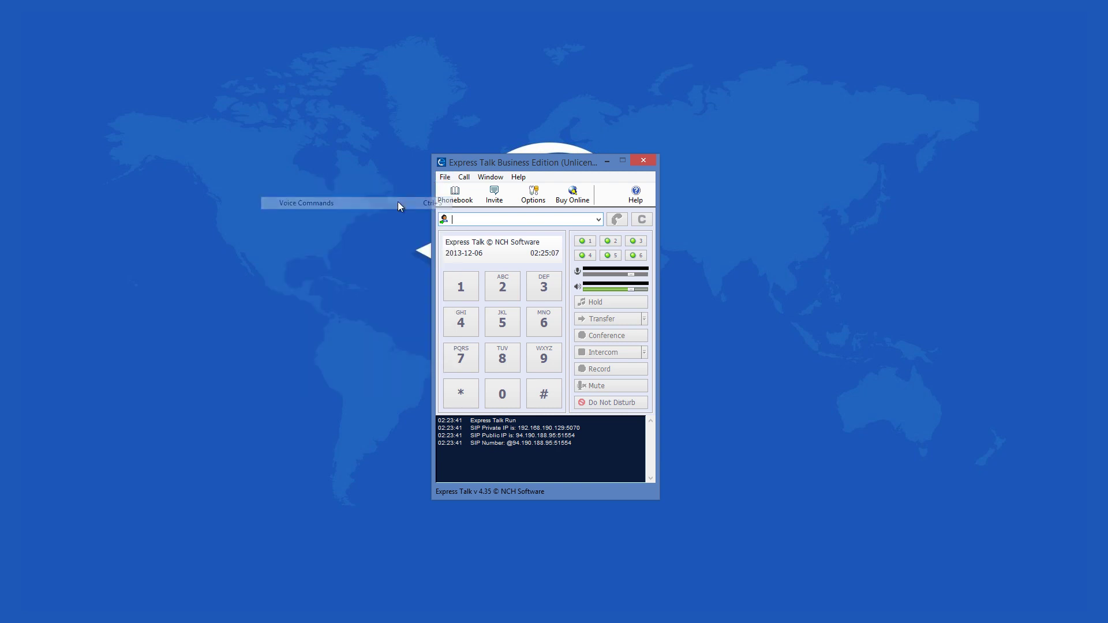
- Examine the Devices, Other, Video, Speed Dial, Network, CRM and Hold/Record settings in Options, then close the dialog
click(445, 177)
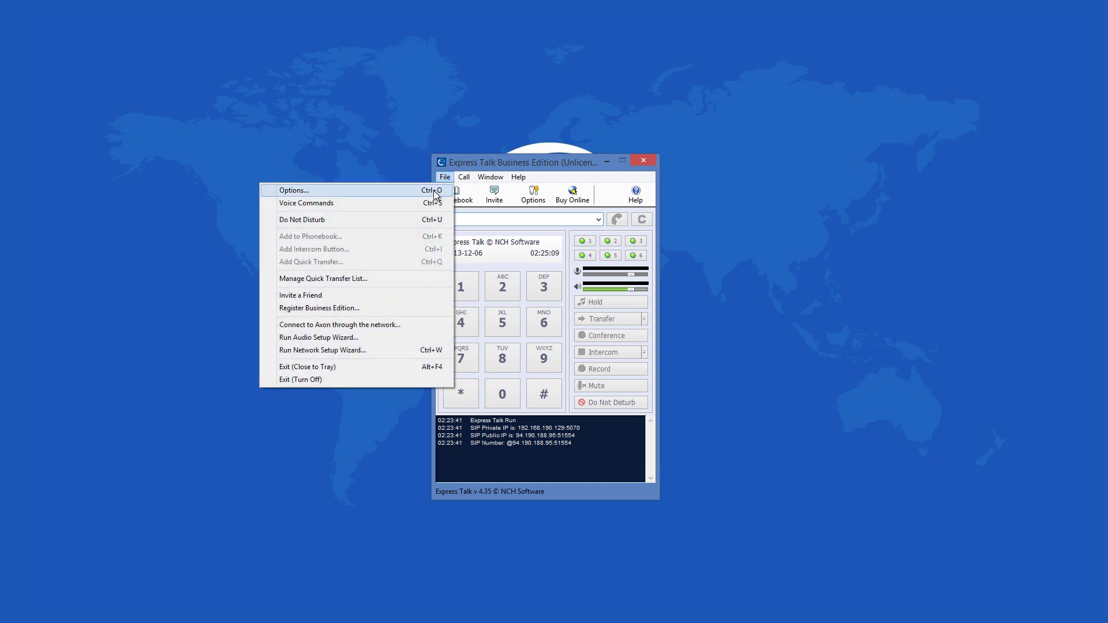
click(404, 190)
drag(541, 179, 773, 171)
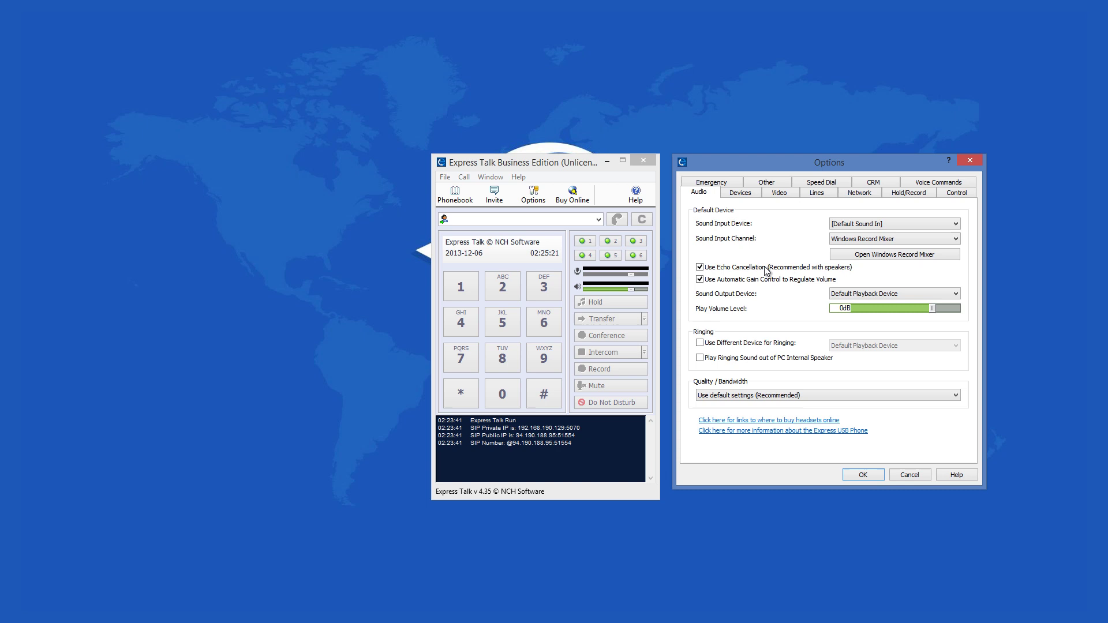
click(726, 184)
click(751, 186)
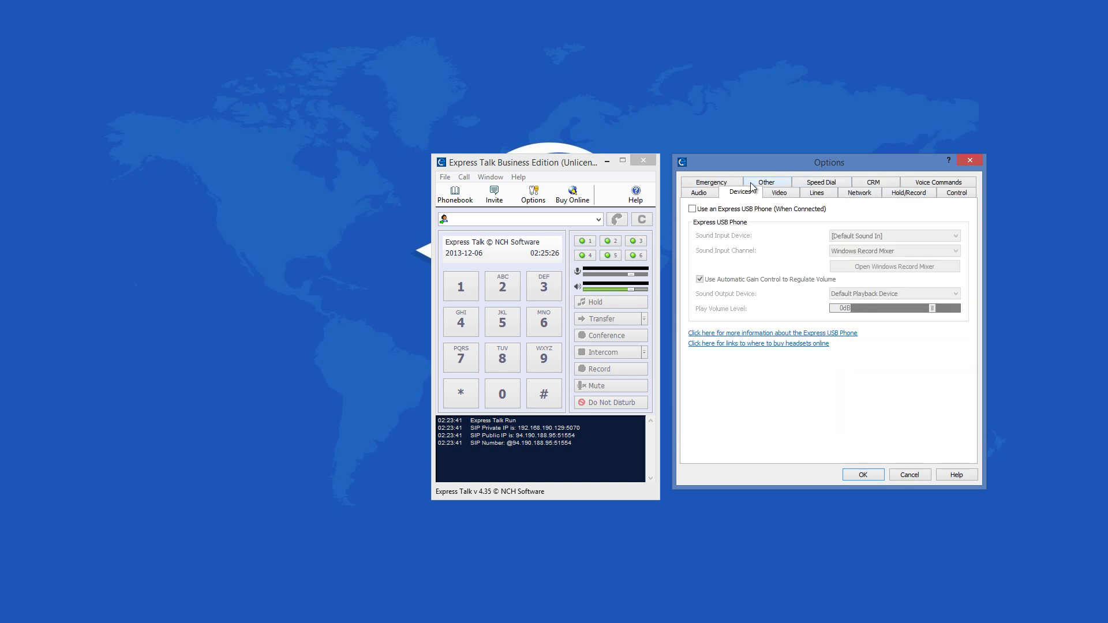
click(787, 182)
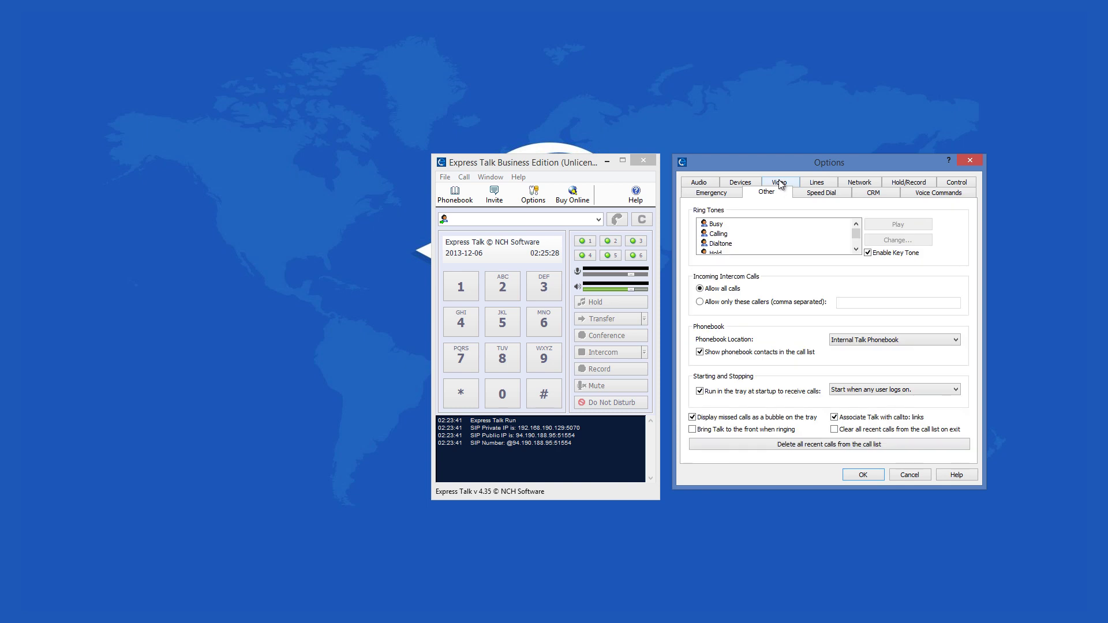
click(779, 184)
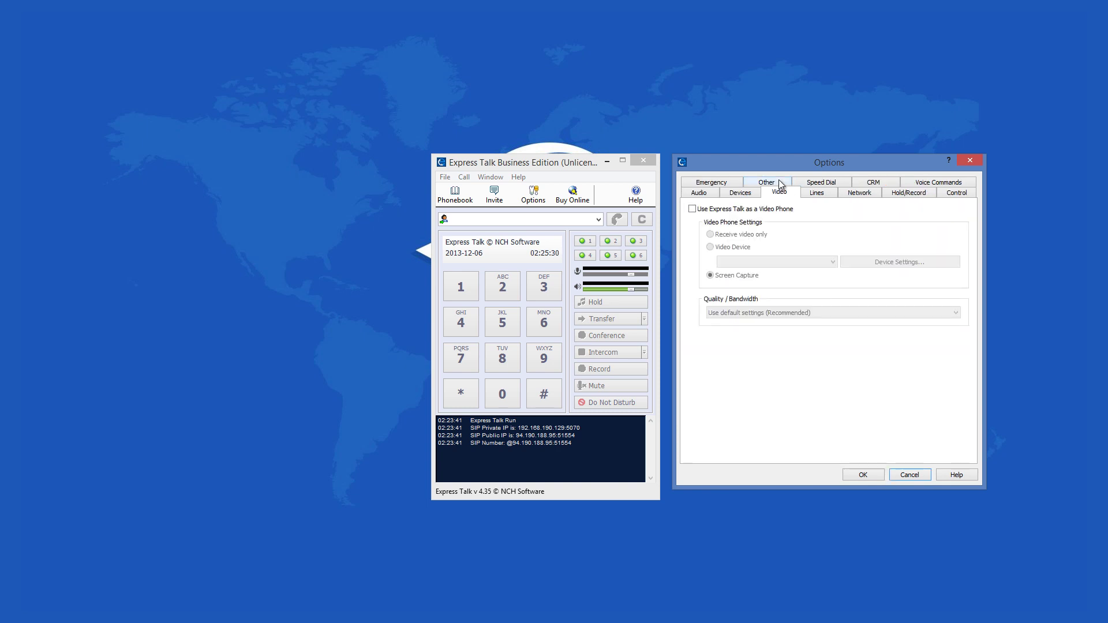
click(814, 183)
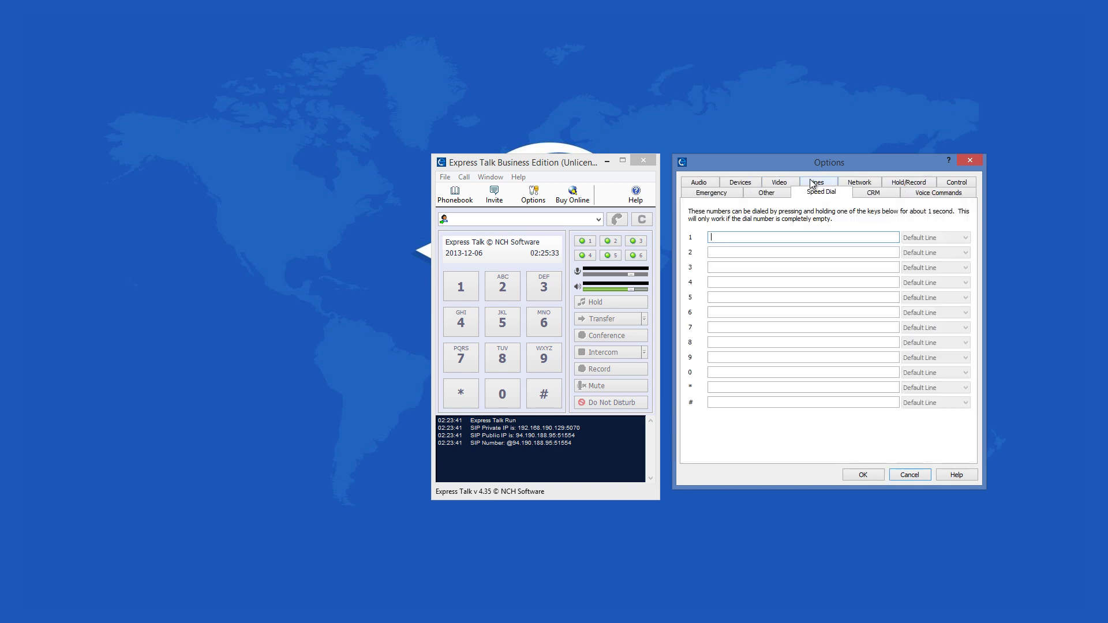
click(861, 183)
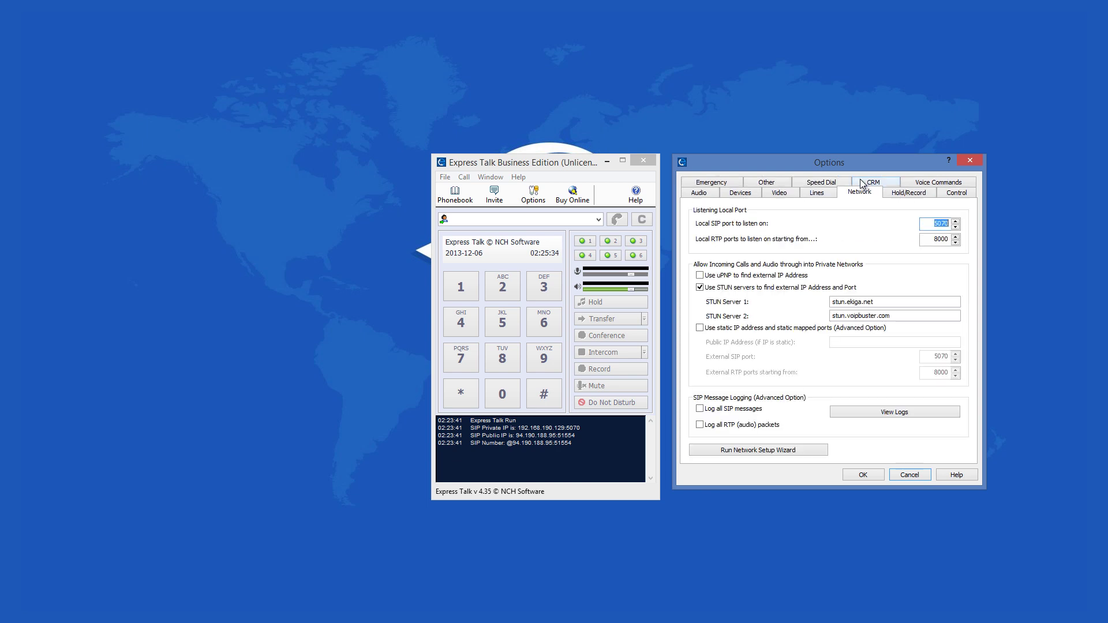
click(872, 183)
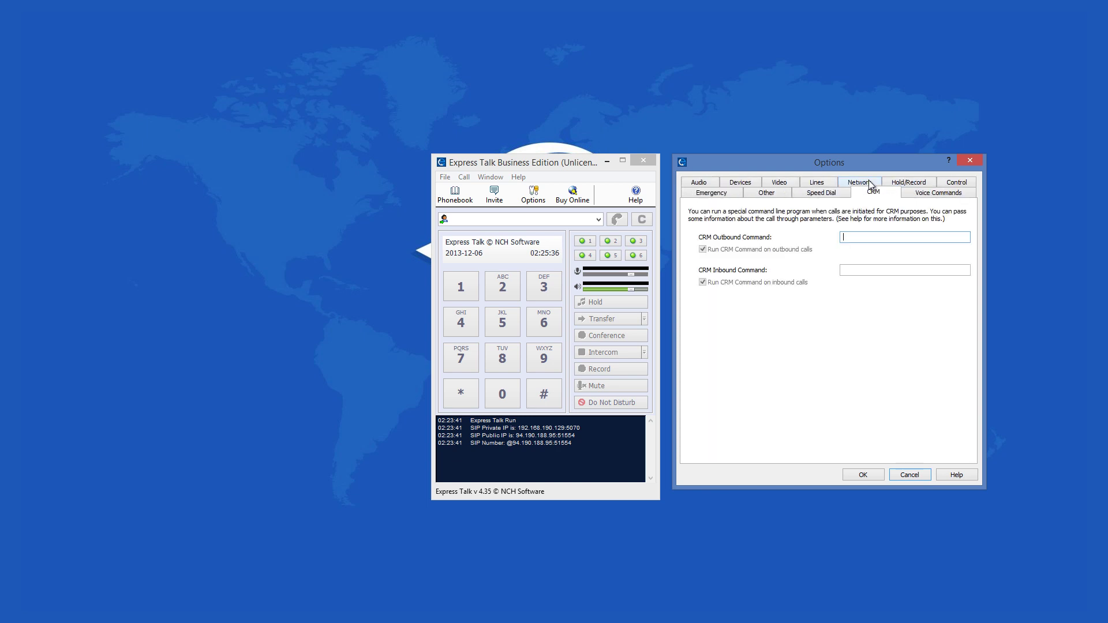
click(908, 182)
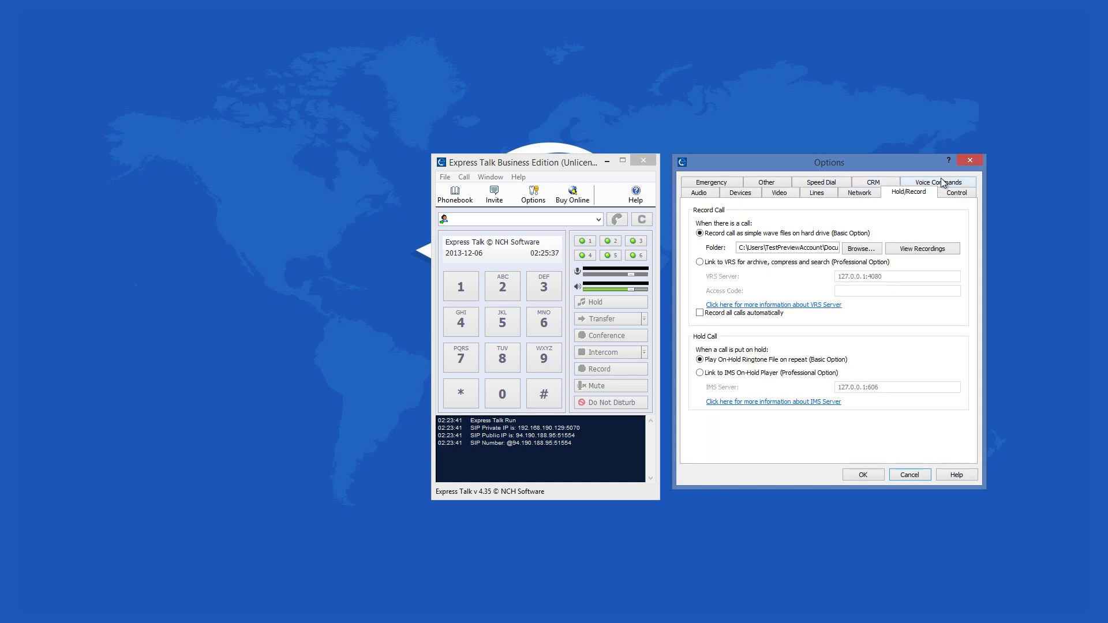
click(973, 162)
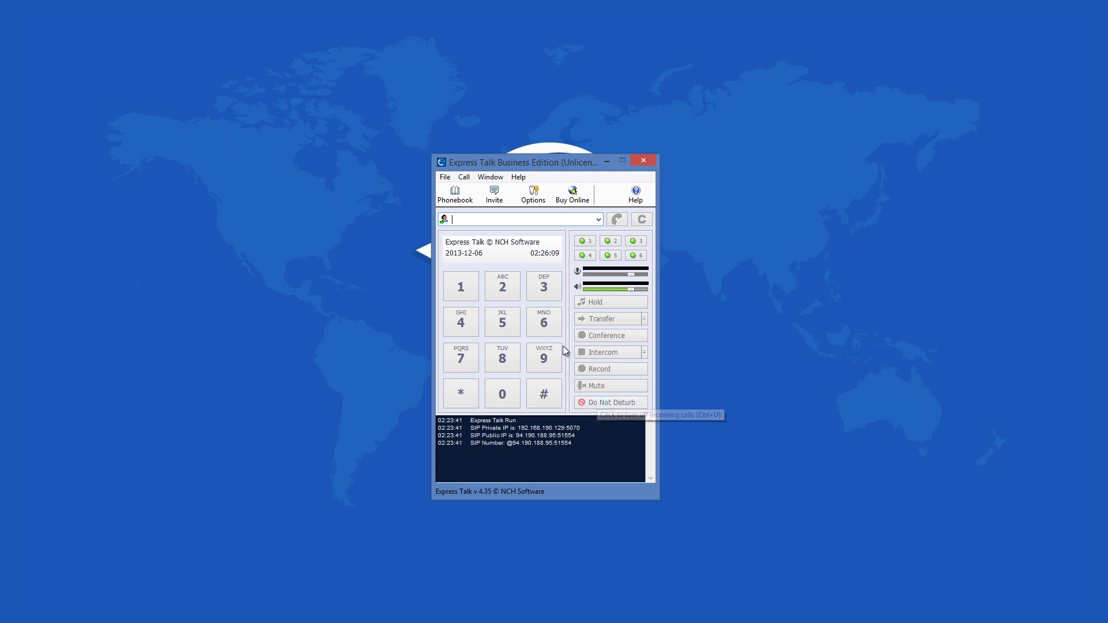
- View the phonebook and its blank new-contact form, then cancel the form and close the phonebook
click(454, 194)
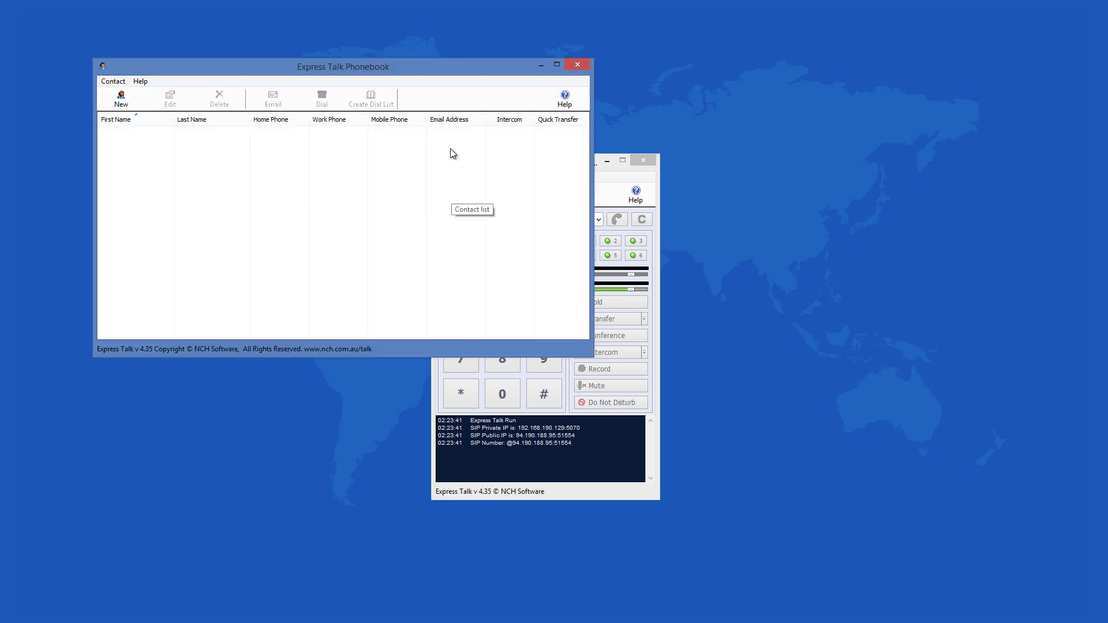
drag(428, 68, 435, 76)
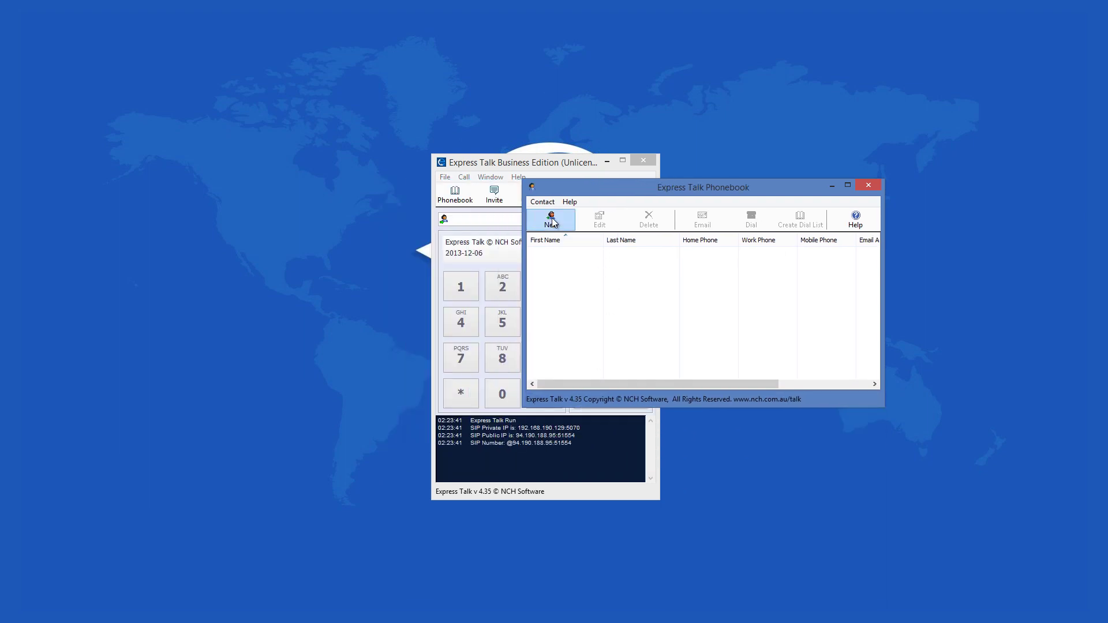
click(550, 221)
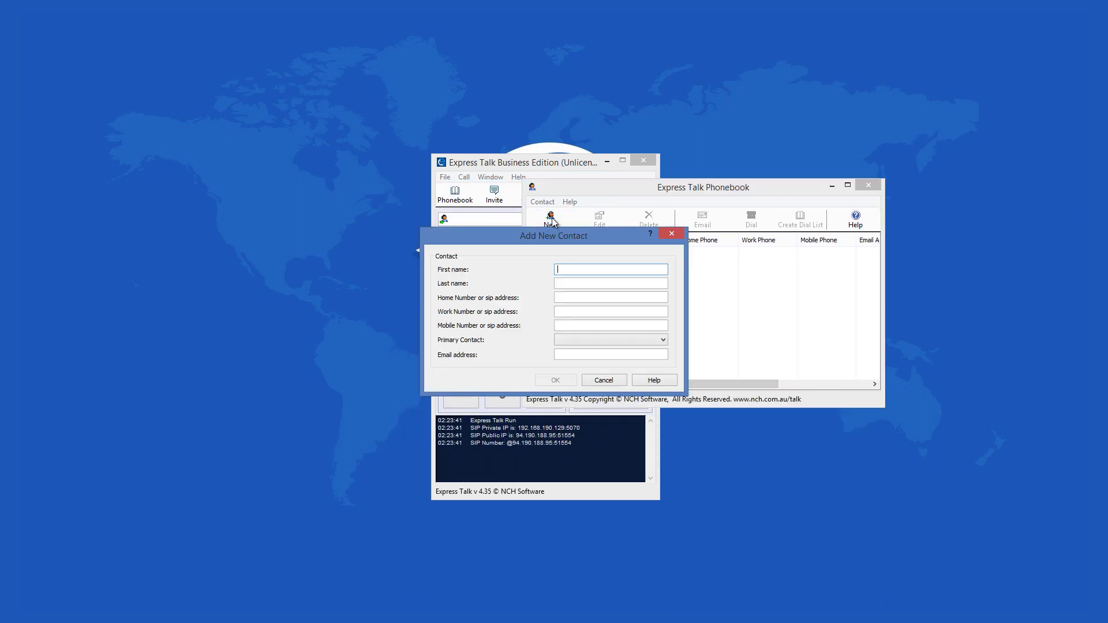
click(604, 381)
click(865, 186)
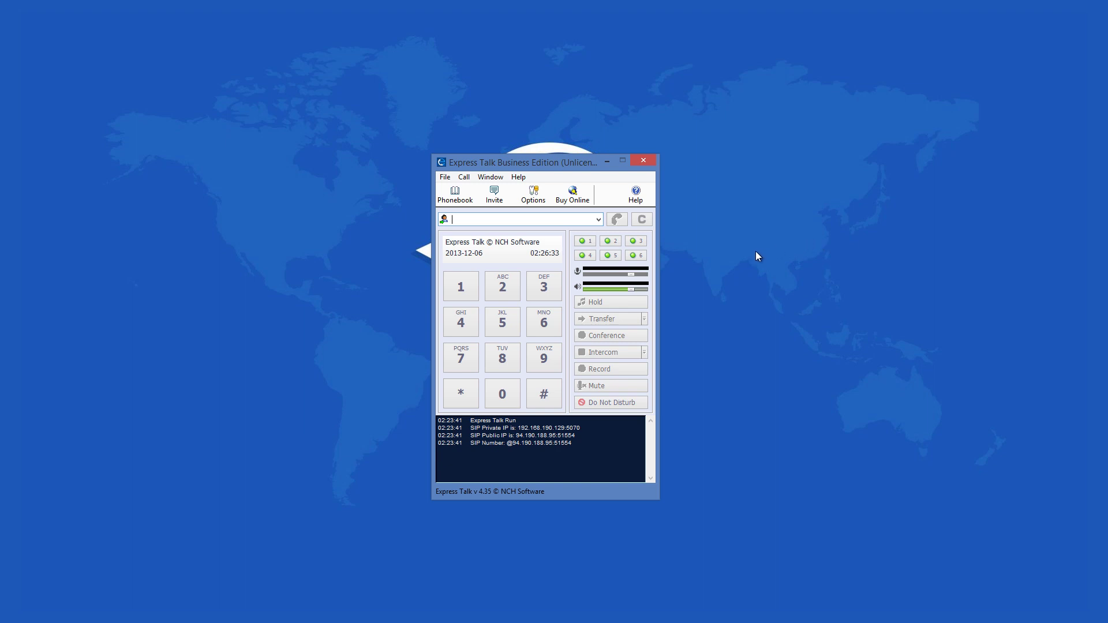
- Enter 12 as the number to dial, then clear the entry
click(470, 292)
click(502, 286)
click(645, 222)
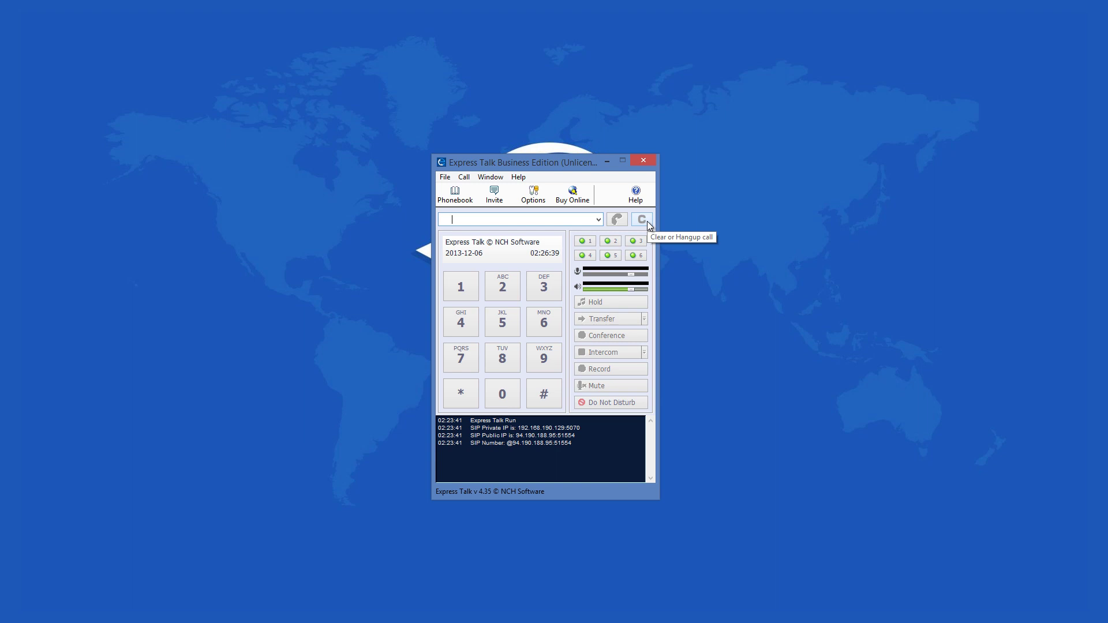
- Select phone line 1, followed by phone line 2
click(581, 241)
click(614, 241)
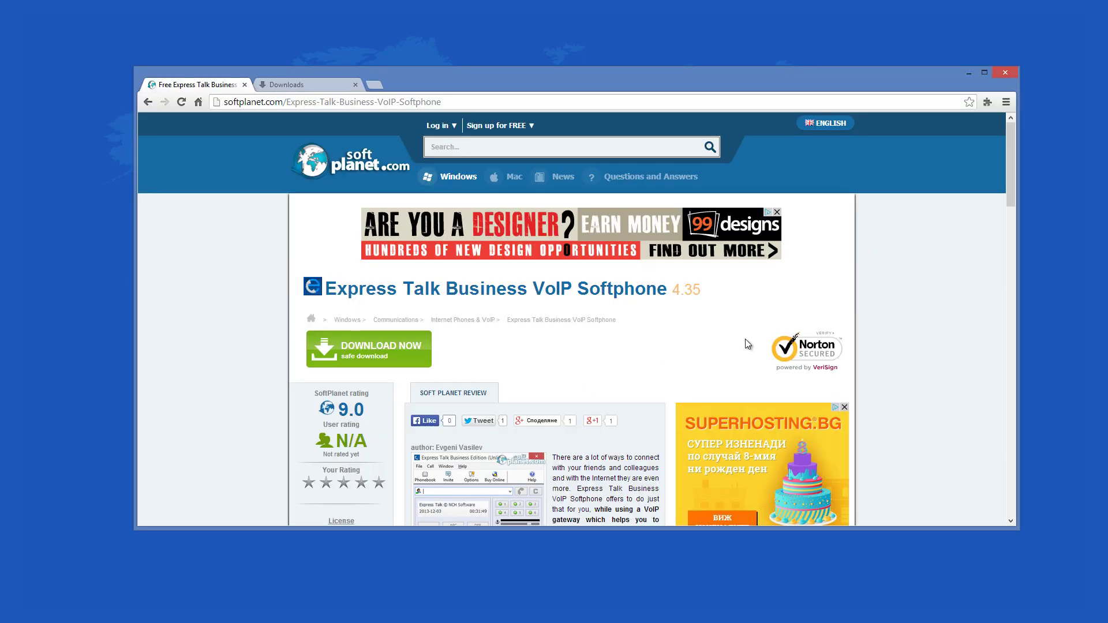
- Review the Express Talk Business VoIP Softphone page on softplanet.com in the browser, including features and top downloads, and return to its beginning
scroll(748, 344, down, 6)
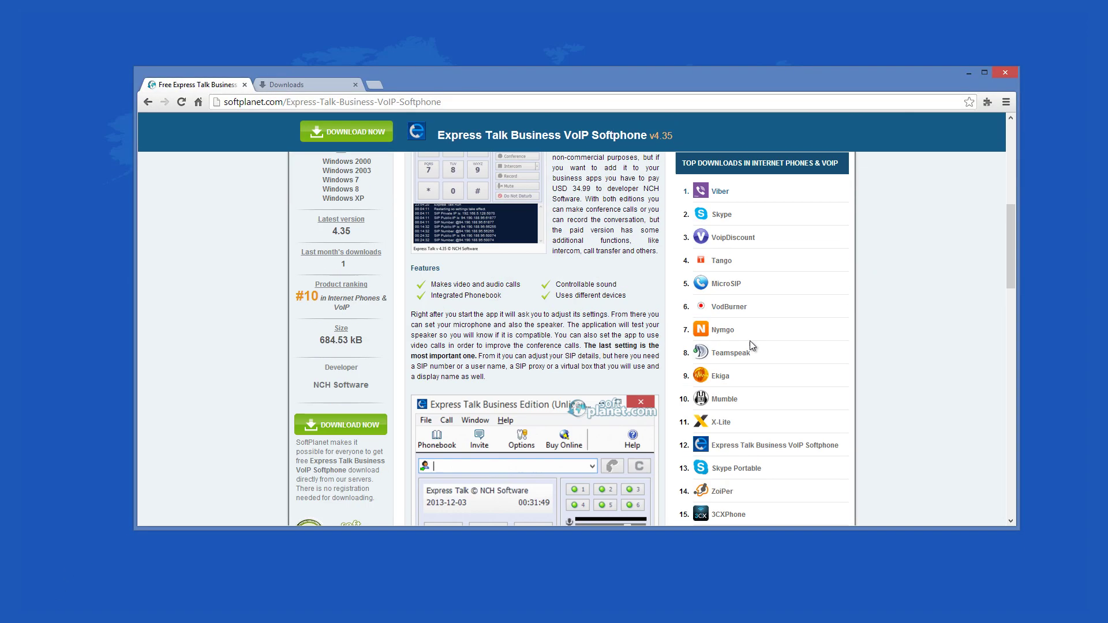
scroll(750, 342, down, 5)
scroll(750, 342, up, 5)
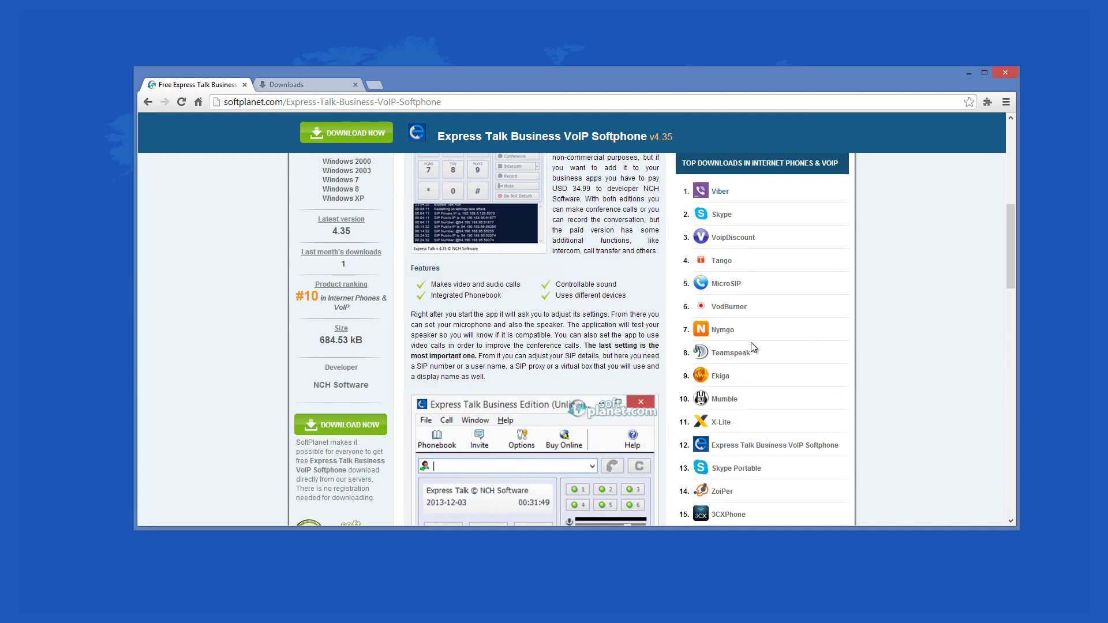
scroll(750, 342, up, 8)
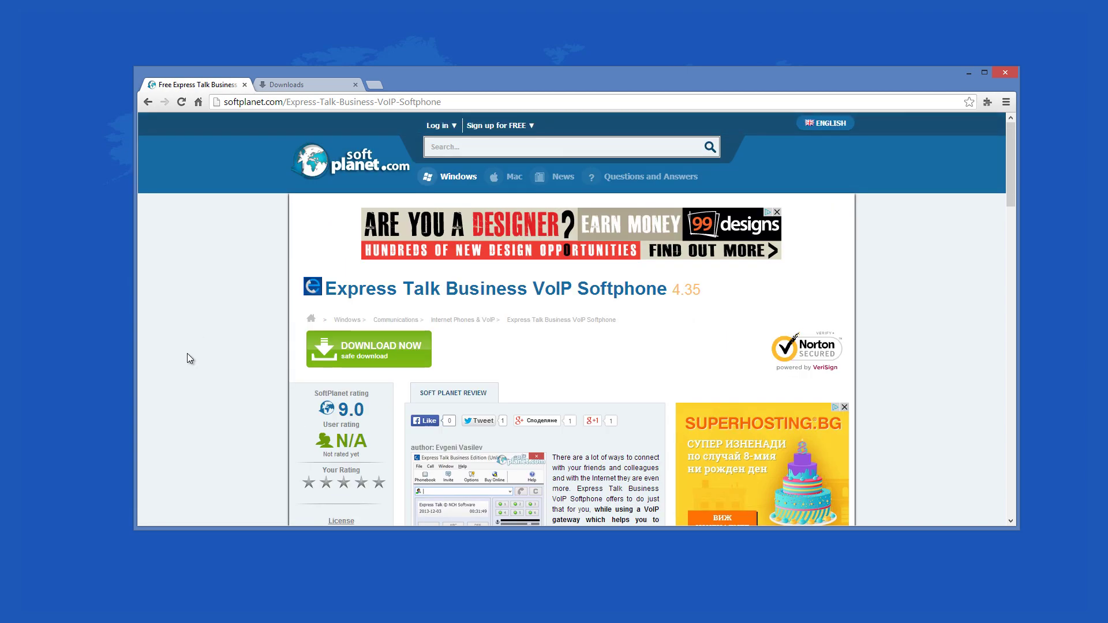